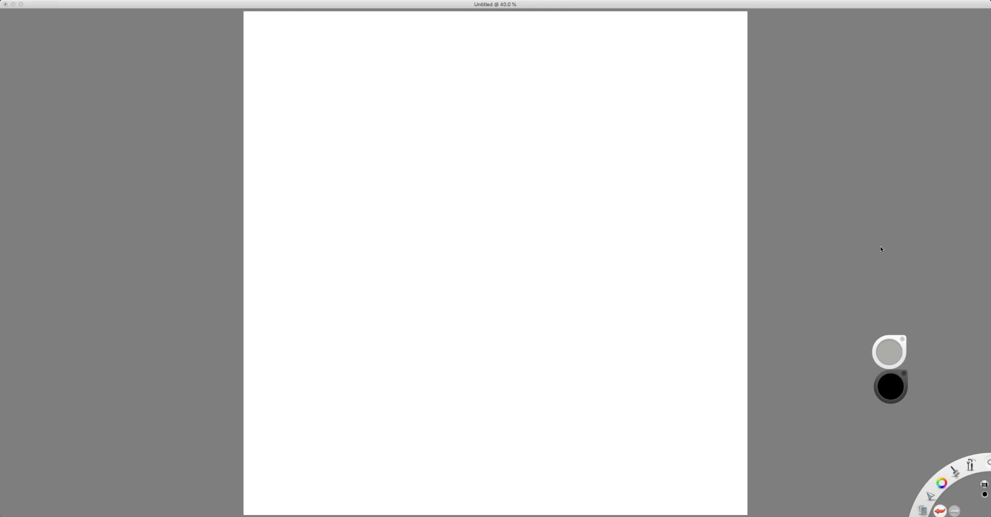
# Step: Sketch two angry eyes with pupils, a brow over the right eye and a hatched oval nose near the canvas centre
pyautogui.click(864, 253)
pyautogui.moveTo(479, 255)
pyautogui.mouseDown()
pyautogui.moveTo(493, 260)
pyautogui.moveTo(500, 221)
pyautogui.moveTo(540, 261)
pyautogui.moveTo(495, 266)
pyautogui.moveTo(505, 273)
pyautogui.moveTo(505, 254)
pyautogui.moveTo(498, 264)
pyautogui.moveTo(476, 251)
pyautogui.mouseUp()
pyautogui.moveTo(489, 220)
pyautogui.mouseDown()
pyautogui.moveTo(514, 204)
pyautogui.moveTo(501, 203)
pyautogui.mouseUp()
pyautogui.moveTo(482, 255)
pyautogui.mouseDown()
pyautogui.moveTo(472, 268)
pyautogui.moveTo(440, 242)
pyautogui.moveTo(427, 244)
pyautogui.moveTo(470, 267)
pyautogui.moveTo(457, 270)
pyautogui.mouseUp()
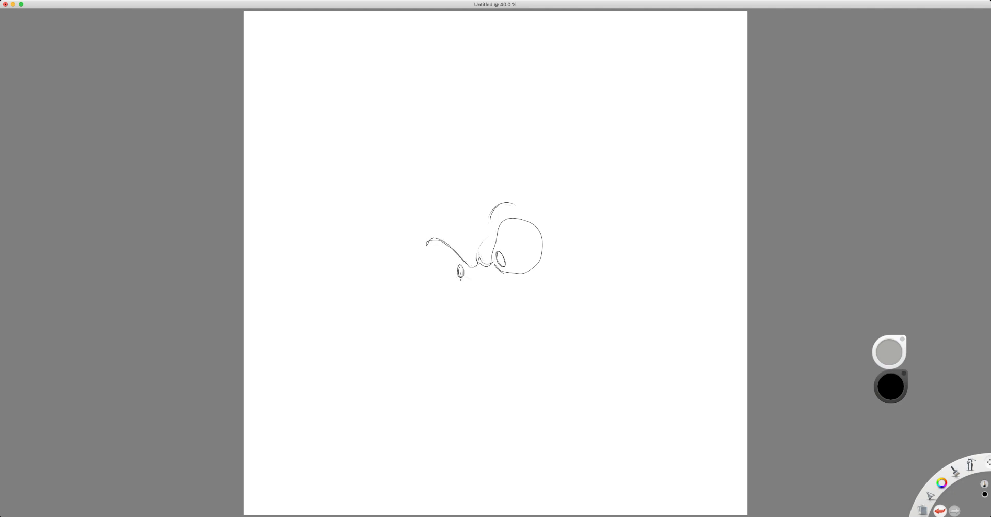
pyautogui.moveTo(426, 242)
pyautogui.mouseDown()
pyautogui.moveTo(448, 292)
pyautogui.moveTo(467, 281)
pyautogui.moveTo(472, 320)
pyautogui.moveTo(493, 295)
pyautogui.moveTo(457, 305)
pyautogui.moveTo(485, 295)
pyautogui.moveTo(465, 317)
pyautogui.moveTo(490, 294)
pyautogui.moveTo(455, 294)
pyautogui.mouseUp()
pyautogui.hotkey('ctrl', 'z')
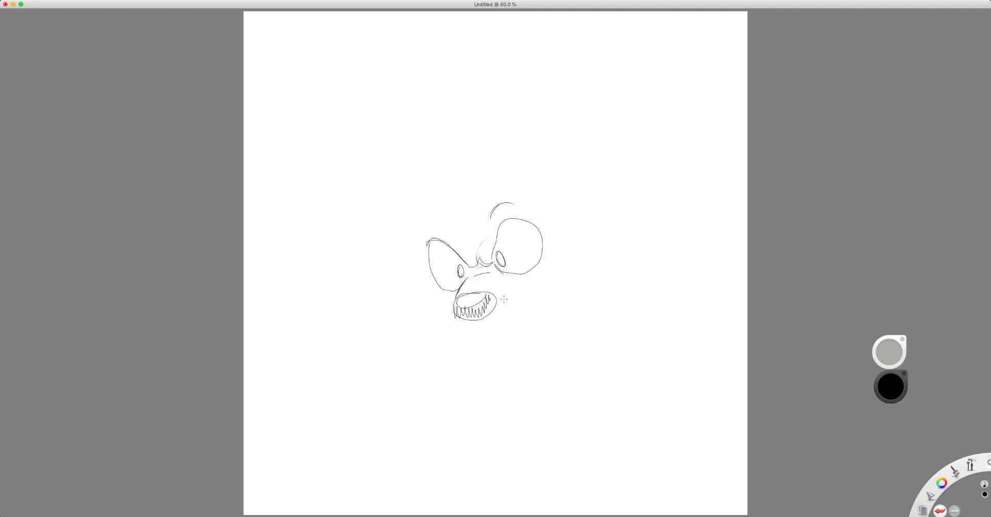
pyautogui.moveTo(452, 305)
pyautogui.mouseDown()
pyautogui.moveTo(460, 319)
pyautogui.moveTo(493, 299)
pyautogui.moveTo(472, 322)
pyautogui.moveTo(496, 295)
pyautogui.moveTo(477, 322)
pyautogui.moveTo(457, 312)
pyautogui.moveTo(484, 311)
pyautogui.moveTo(479, 321)
pyautogui.mouseUp()
# Step: Sketch the round muzzle with an open, jagged-toothed mouth and lower lip crease, and add the left eyebrow
pyautogui.moveTo(477, 321)
pyautogui.mouseDown()
pyautogui.moveTo(495, 299)
pyautogui.moveTo(477, 338)
pyautogui.moveTo(547, 288)
pyautogui.moveTo(561, 294)
pyautogui.moveTo(564, 269)
pyautogui.moveTo(580, 303)
pyautogui.mouseUp()
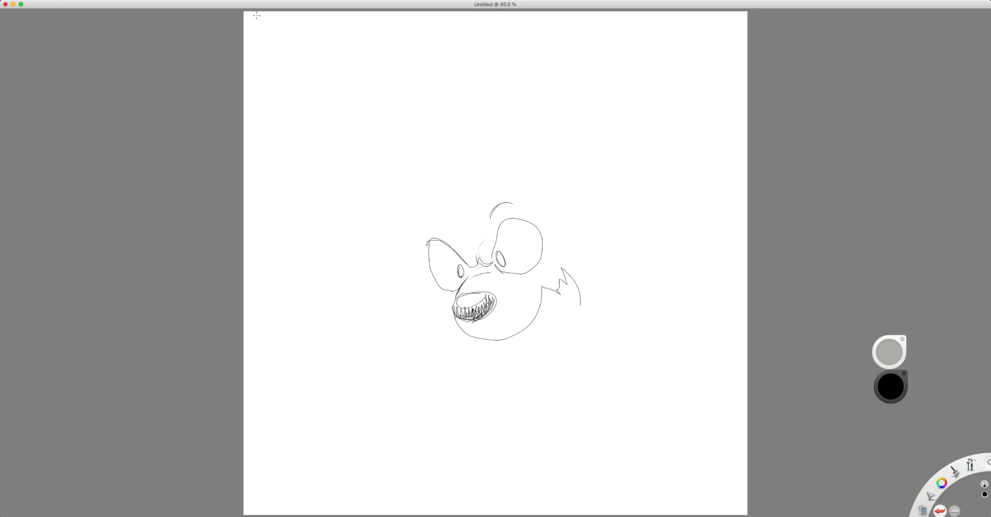
pyautogui.press('super+z')
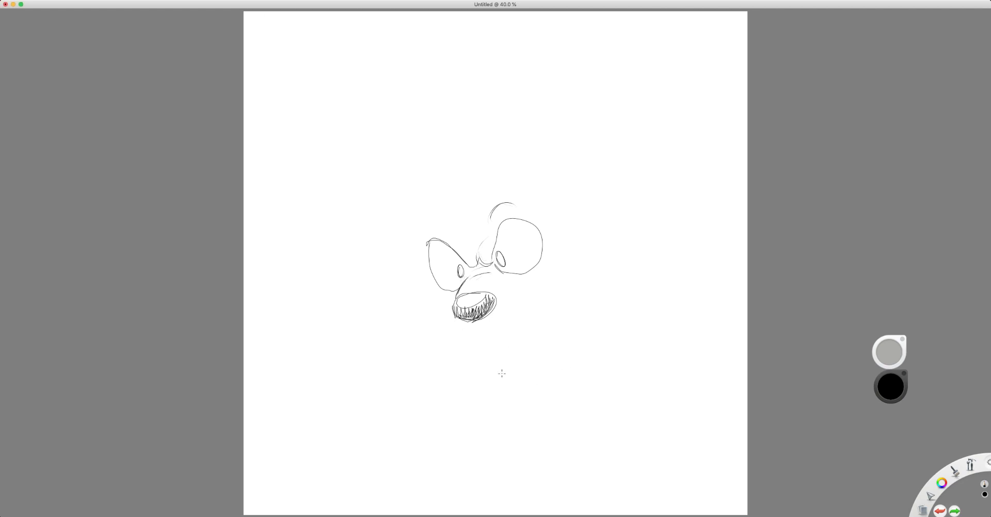
pyautogui.moveTo(454, 317)
pyautogui.mouseDown()
pyautogui.moveTo(506, 341)
pyautogui.moveTo(535, 319)
pyautogui.moveTo(549, 279)
pyautogui.moveTo(583, 297)
pyautogui.mouseUp()
pyautogui.moveTo(488, 348)
pyautogui.mouseDown()
pyautogui.moveTo(506, 354)
pyautogui.moveTo(542, 339)
pyautogui.moveTo(570, 294)
pyautogui.mouseUp()
pyautogui.moveTo(504, 355); pyautogui.dragTo(506, 373)
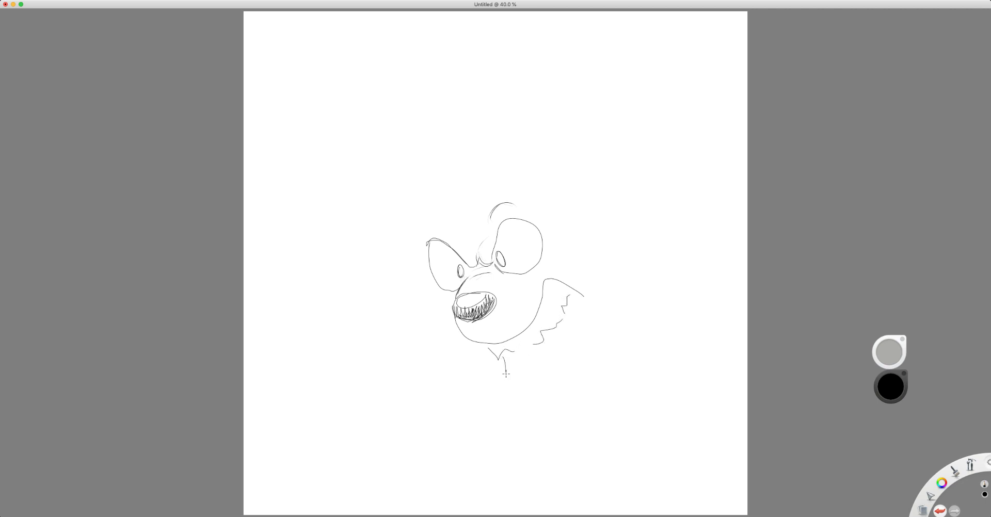
pyautogui.moveTo(582, 299)
pyautogui.mouseDown()
pyautogui.moveTo(536, 380)
pyautogui.moveTo(501, 372)
pyautogui.moveTo(532, 372)
pyautogui.mouseUp()
pyautogui.moveTo(418, 237)
pyautogui.mouseDown()
pyautogui.moveTo(428, 221)
pyautogui.moveTo(444, 223)
pyautogui.mouseUp()
pyautogui.moveTo(505, 387)
pyautogui.mouseDown()
pyautogui.moveTo(528, 392)
pyautogui.moveTo(507, 376)
pyautogui.mouseUp()
# Step: Draw the head outline with a broad jaw, cheeks and round forehead, topped by two large rounded mouse ears
pyautogui.moveTo(430, 283)
pyautogui.mouseDown()
pyautogui.moveTo(413, 317)
pyautogui.moveTo(428, 345)
pyautogui.moveTo(505, 416)
pyautogui.moveTo(550, 423)
pyautogui.moveTo(592, 395)
pyautogui.moveTo(647, 331)
pyautogui.moveTo(653, 277)
pyautogui.moveTo(609, 226)
pyautogui.moveTo(578, 214)
pyautogui.mouseUp()
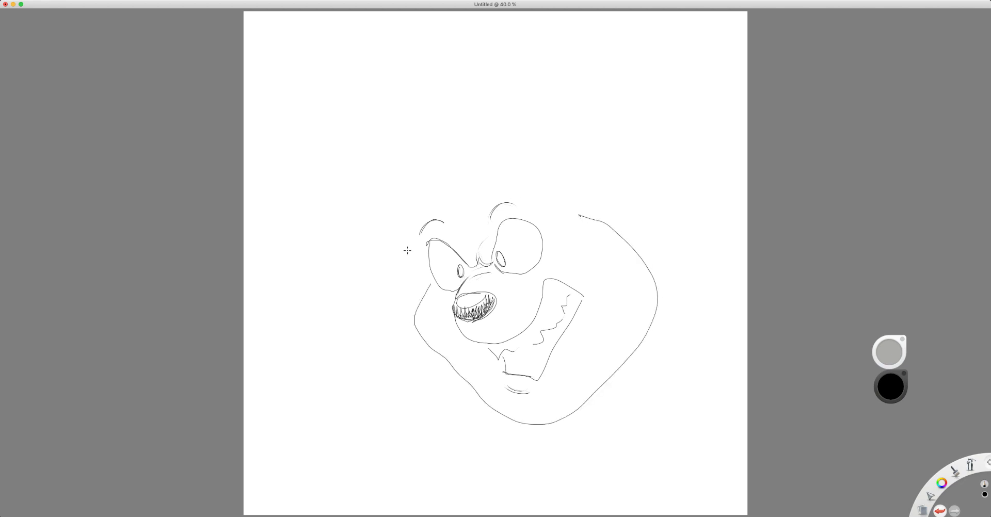
pyautogui.moveTo(430, 286)
pyautogui.mouseDown()
pyautogui.moveTo(402, 233)
pyautogui.moveTo(405, 197)
pyautogui.moveTo(445, 151)
pyautogui.moveTo(525, 150)
pyautogui.mouseUp()
pyautogui.moveTo(534, 222)
pyautogui.mouseDown()
pyautogui.moveTo(541, 212)
pyautogui.moveTo(565, 229)
pyautogui.moveTo(594, 219)
pyautogui.mouseUp()
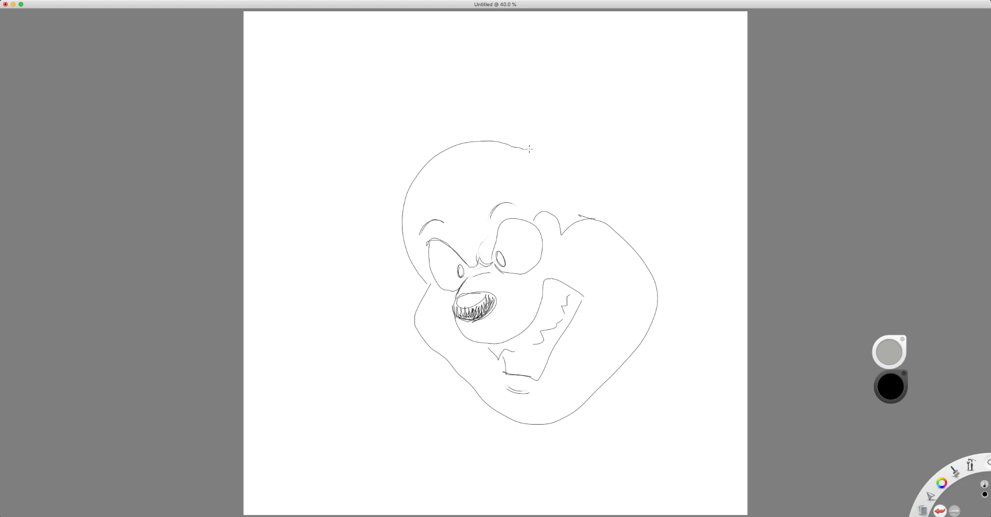
pyautogui.moveTo(525, 149)
pyautogui.mouseDown()
pyautogui.moveTo(515, 108)
pyautogui.moveTo(567, 80)
pyautogui.moveTo(637, 104)
pyautogui.moveTo(632, 175)
pyautogui.moveTo(566, 194)
pyautogui.moveTo(601, 219)
pyautogui.mouseUp()
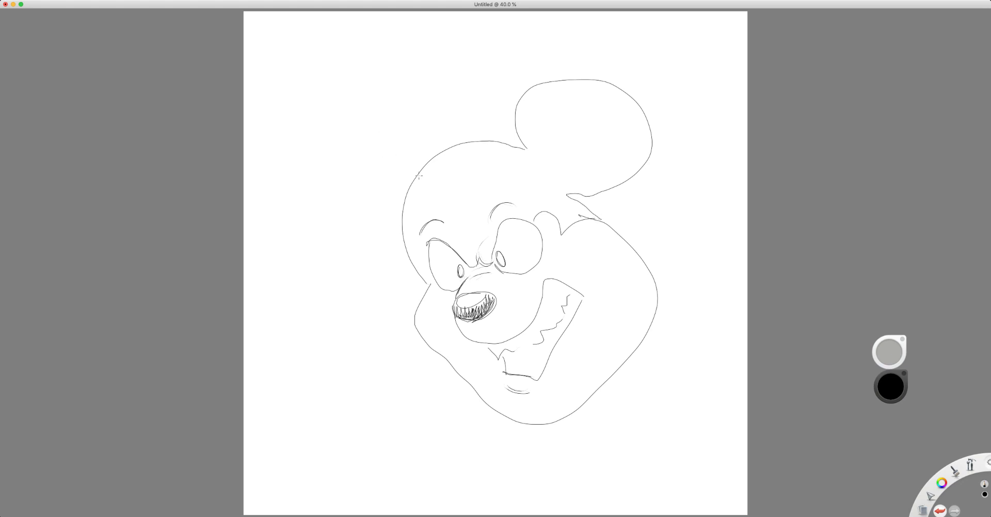
pyautogui.moveTo(412, 179)
pyautogui.mouseDown()
pyautogui.moveTo(397, 128)
pyautogui.moveTo(334, 170)
pyautogui.moveTo(343, 237)
pyautogui.moveTo(385, 256)
pyautogui.moveTo(403, 239)
pyautogui.mouseUp()
# Step: Sketch a clenched fist left of the head, with the thumb wrapped over curled fingers and hatching across them
pyautogui.moveTo(352, 335)
pyautogui.mouseDown()
pyautogui.moveTo(344, 306)
pyautogui.moveTo(321, 302)
pyautogui.moveTo(293, 339)
pyautogui.moveTo(299, 353)
pyautogui.moveTo(310, 352)
pyautogui.moveTo(327, 320)
pyautogui.moveTo(328, 332)
pyautogui.moveTo(308, 338)
pyautogui.mouseUp()
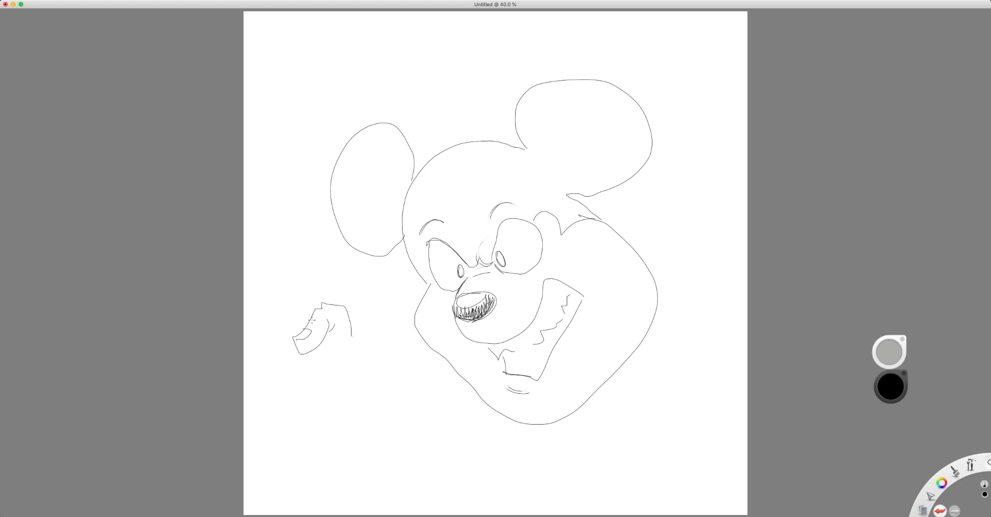
pyautogui.moveTo(313, 310)
pyautogui.mouseDown()
pyautogui.moveTo(285, 323)
pyautogui.moveTo(282, 355)
pyautogui.moveTo(289, 366)
pyautogui.moveTo(325, 361)
pyautogui.moveTo(316, 368)
pyautogui.moveTo(330, 382)
pyautogui.moveTo(333, 358)
pyautogui.mouseUp()
pyautogui.moveTo(303, 396); pyautogui.dragTo(342, 381)
pyautogui.moveTo(316, 352)
pyautogui.mouseDown()
pyautogui.moveTo(338, 389)
pyautogui.moveTo(347, 349)
pyautogui.moveTo(348, 375)
pyautogui.mouseUp()
# Step: Draw the bent arm joining the left fist to the body and a hatched handle with a rounded end above the fist
pyautogui.moveTo(420, 292)
pyautogui.mouseDown()
pyautogui.moveTo(400, 283)
pyautogui.moveTo(398, 299)
pyautogui.mouseUp()
pyautogui.moveTo(353, 338)
pyautogui.mouseDown()
pyautogui.moveTo(392, 346)
pyautogui.moveTo(398, 311)
pyautogui.mouseUp()
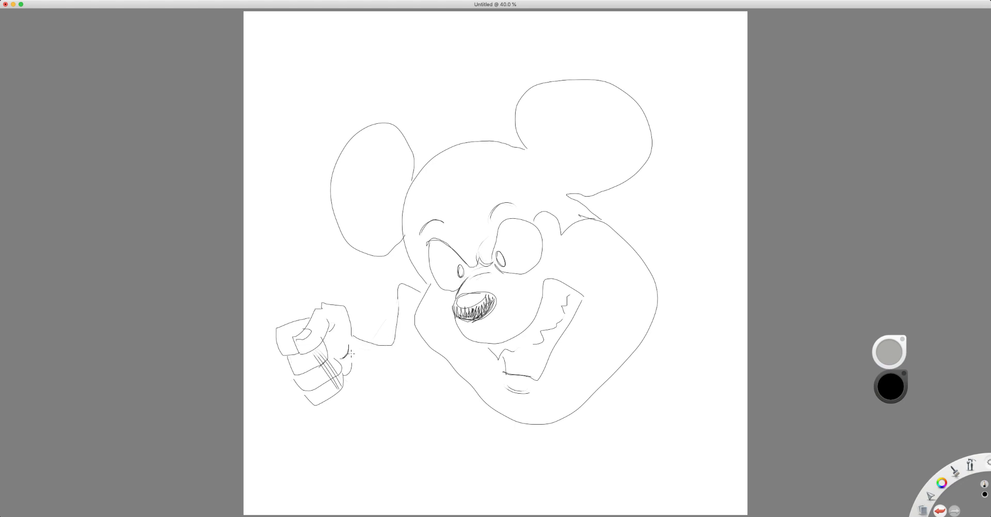
pyautogui.moveTo(353, 354)
pyautogui.mouseDown()
pyautogui.moveTo(396, 364)
pyautogui.moveTo(418, 338)
pyautogui.mouseUp()
pyautogui.moveTo(304, 321)
pyautogui.mouseDown()
pyautogui.moveTo(290, 284)
pyautogui.moveTo(312, 304)
pyautogui.moveTo(304, 320)
pyautogui.mouseUp()
pyautogui.moveTo(295, 288)
pyautogui.mouseDown()
pyautogui.moveTo(305, 317)
pyautogui.moveTo(313, 306)
pyautogui.moveTo(279, 271)
pyautogui.moveTo(290, 289)
pyautogui.mouseUp()
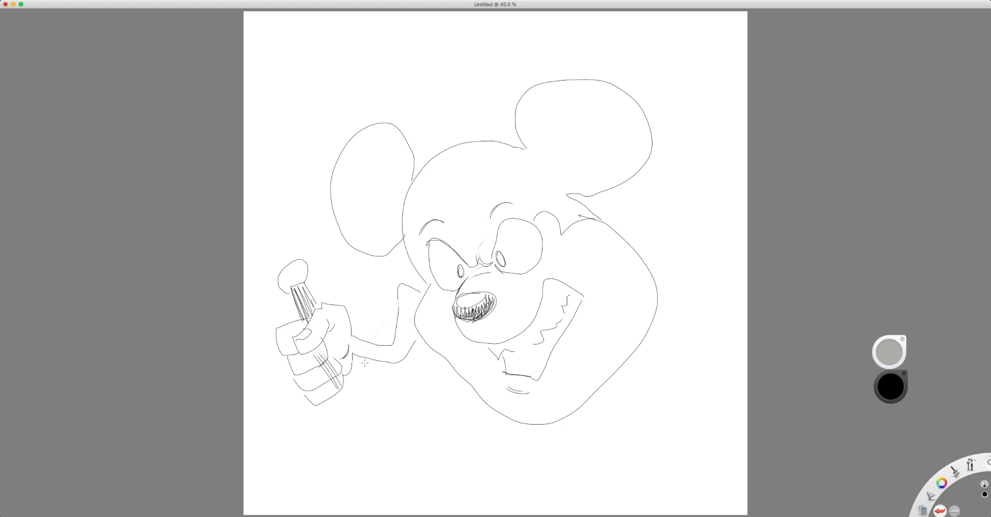
# Step: Sketch the torso flaps with round buttons on both sides beneath the chin, plus a diagonal stroke for the left trouser leg
pyautogui.moveTo(450, 368)
pyautogui.mouseDown()
pyautogui.moveTo(450, 432)
pyautogui.moveTo(478, 428)
pyautogui.moveTo(468, 405)
pyautogui.mouseUp()
pyautogui.moveTo(436, 446); pyautogui.dragTo(466, 473)
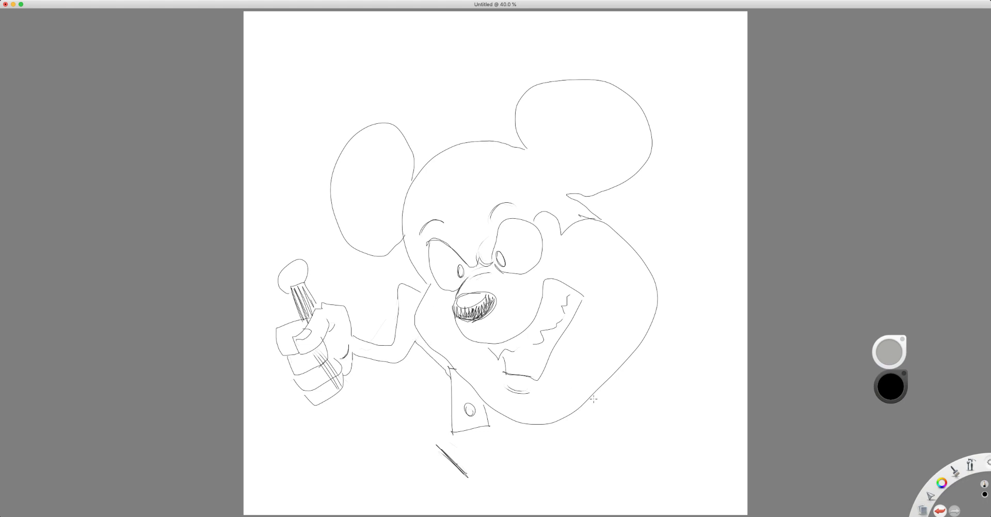
pyautogui.moveTo(588, 397)
pyautogui.mouseDown()
pyautogui.moveTo(591, 418)
pyautogui.moveTo(638, 412)
pyautogui.moveTo(647, 393)
pyautogui.moveTo(644, 350)
pyautogui.mouseUp()
pyautogui.moveTo(624, 388)
pyautogui.mouseDown()
pyautogui.moveTo(608, 405)
pyautogui.moveTo(624, 398)
pyautogui.mouseUp()
pyautogui.moveTo(471, 404); pyautogui.dragTo(475, 406)
pyautogui.moveTo(615, 408)
pyautogui.mouseDown()
pyautogui.moveTo(614, 383)
pyautogui.moveTo(606, 400)
pyautogui.moveTo(627, 392)
pyautogui.moveTo(608, 397)
pyautogui.mouseUp()
pyautogui.moveTo(485, 410); pyautogui.dragTo(490, 408)
# Step: Sketch the jagged lower edges of the shorts and the thin legs at the bottom of the figure
pyautogui.moveTo(449, 437)
pyautogui.mouseDown()
pyautogui.moveTo(425, 438)
pyautogui.moveTo(433, 457)
pyautogui.mouseUp()
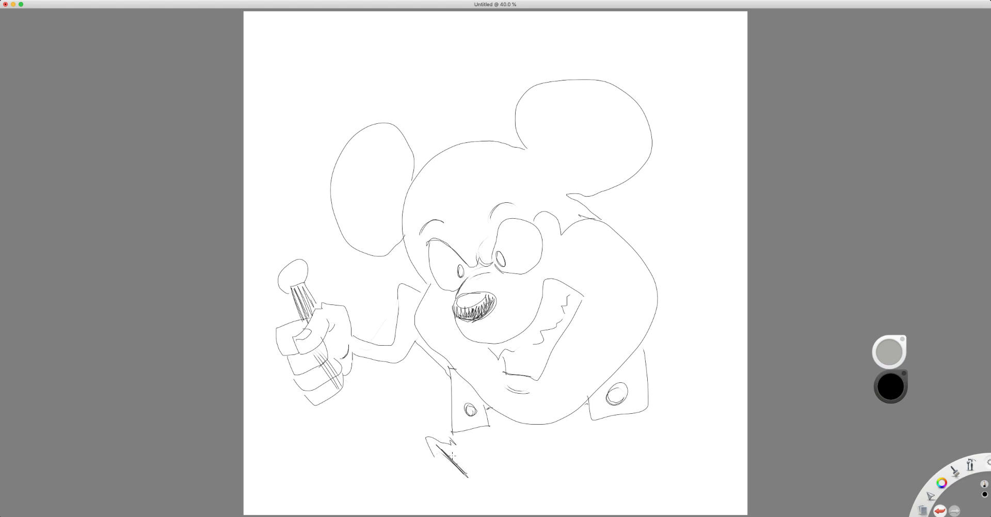
pyautogui.moveTo(521, 465)
pyautogui.mouseDown()
pyautogui.moveTo(573, 465)
pyautogui.moveTo(519, 464)
pyautogui.mouseUp()
pyautogui.moveTo(645, 405)
pyautogui.mouseDown()
pyautogui.moveTo(660, 434)
pyautogui.moveTo(673, 427)
pyautogui.moveTo(679, 439)
pyautogui.moveTo(637, 466)
pyautogui.moveTo(587, 469)
pyautogui.mouseUp()
pyautogui.moveTo(439, 460)
pyautogui.mouseDown()
pyautogui.moveTo(412, 462)
pyautogui.moveTo(425, 487)
pyautogui.moveTo(417, 469)
pyautogui.moveTo(427, 482)
pyautogui.moveTo(431, 469)
pyautogui.moveTo(432, 488)
pyautogui.moveTo(430, 472)
pyautogui.moveTo(450, 463)
pyautogui.mouseUp()
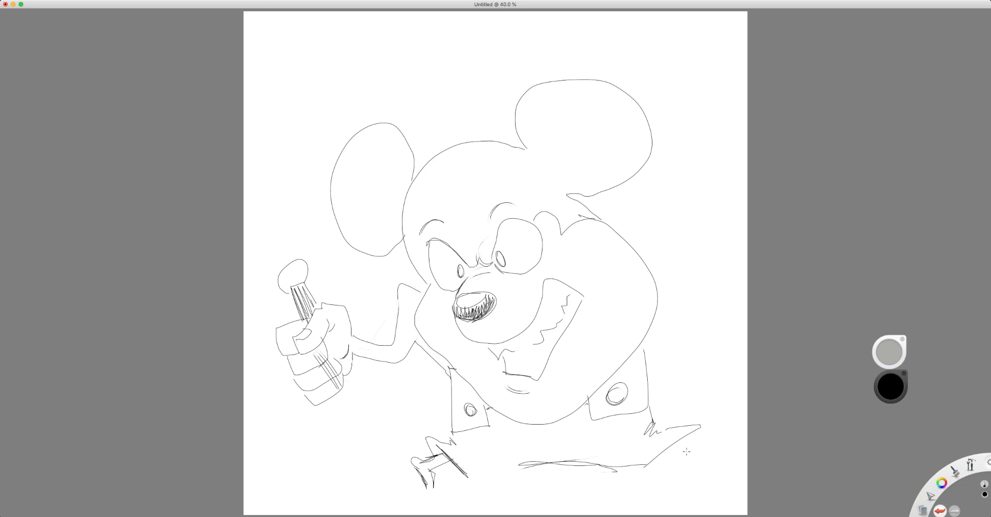
pyautogui.moveTo(680, 438)
pyautogui.mouseDown()
pyautogui.moveTo(706, 437)
pyautogui.moveTo(696, 488)
pyautogui.mouseUp()
pyautogui.moveTo(682, 457); pyautogui.dragTo(692, 492)
pyautogui.moveTo(680, 440); pyautogui.dragTo(674, 449)
# Step: Sketch a raised hand with curled fingers beside the right cheek
pyautogui.moveTo(692, 262)
pyautogui.mouseDown()
pyautogui.moveTo(699, 255)
pyautogui.moveTo(705, 267)
pyautogui.moveTo(679, 320)
pyautogui.moveTo(681, 277)
pyautogui.moveTo(719, 275)
pyautogui.moveTo(707, 311)
pyautogui.moveTo(681, 321)
pyautogui.moveTo(698, 324)
pyautogui.mouseUp()
pyautogui.moveTo(726, 293)
pyautogui.mouseDown()
pyautogui.moveTo(700, 335)
pyautogui.moveTo(696, 325)
pyautogui.moveTo(732, 321)
pyautogui.moveTo(730, 313)
pyautogui.moveTo(699, 335)
pyautogui.mouseUp()
pyautogui.moveTo(683, 269)
pyautogui.mouseDown()
pyautogui.moveTo(662, 280)
pyautogui.moveTo(653, 321)
pyautogui.moveTo(678, 347)
pyautogui.moveTo(695, 319)
pyautogui.mouseUp()
pyautogui.moveTo(658, 246); pyautogui.dragTo(690, 264)
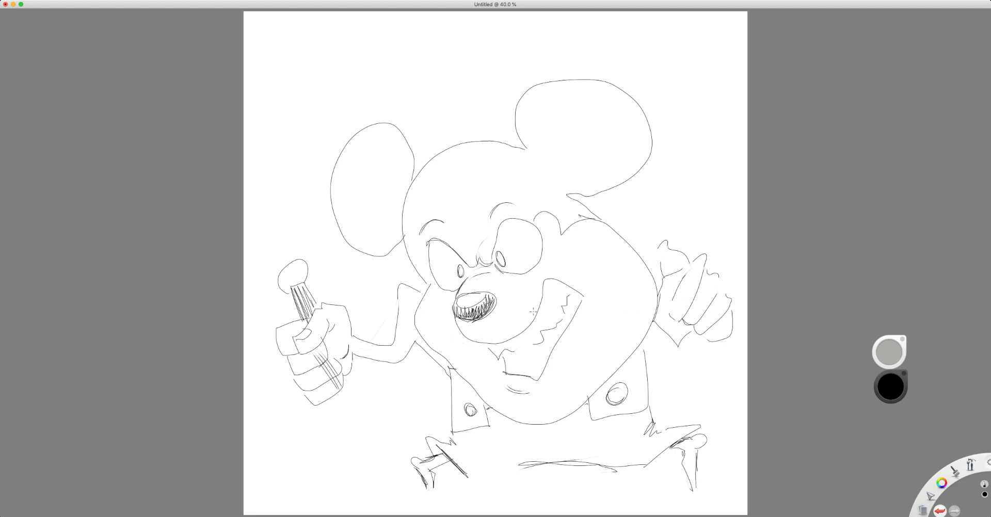
# Step: Add a glove cuff to the left fist's wrist and draw the arm lines joining the raised right hand to the head
pyautogui.moveTo(352, 335)
pyautogui.mouseDown()
pyautogui.moveTo(364, 347)
pyautogui.moveTo(356, 361)
pyautogui.mouseUp()
pyautogui.click(909, 268)
pyautogui.click(871, 238)
pyautogui.click(852, 265)
pyautogui.moveTo(657, 243); pyautogui.dragTo(618, 236)
pyautogui.moveTo(659, 268); pyautogui.dragTo(647, 267)
# Step: Darken the crease between the eyes and shade the leg openings of the shorts
pyautogui.moveTo(482, 238); pyautogui.dragTo(479, 248)
pyautogui.moveTo(445, 451); pyautogui.dragTo(446, 464)
pyautogui.moveTo(682, 443); pyautogui.dragTo(677, 446)
# Step: Sketch the ankle cuffs and the tops of the shoes below both legs
pyautogui.moveTo(691, 495)
pyautogui.mouseDown()
pyautogui.moveTo(702, 487)
pyautogui.moveTo(690, 482)
pyautogui.moveTo(686, 497)
pyautogui.moveTo(732, 496)
pyautogui.mouseUp()
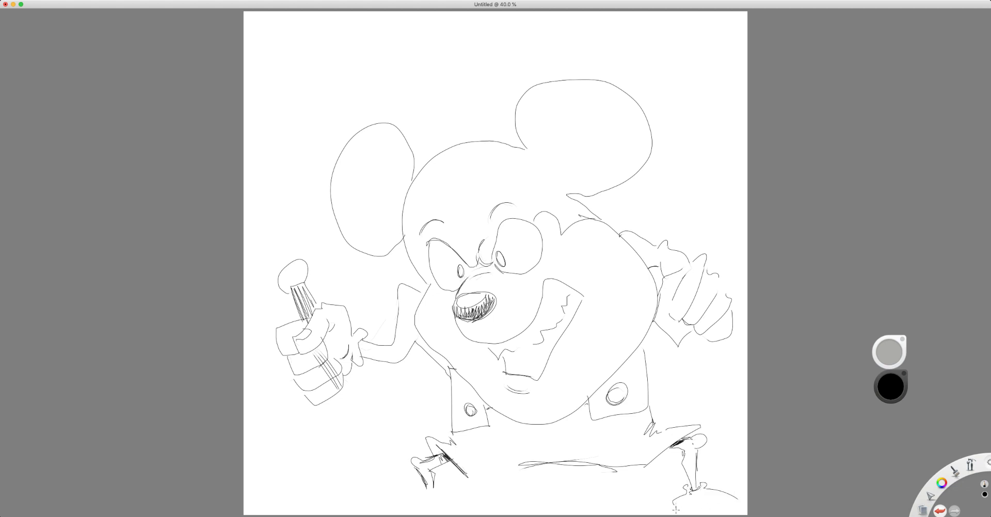
pyautogui.moveTo(431, 486)
pyautogui.mouseDown()
pyautogui.moveTo(440, 492)
pyautogui.moveTo(418, 496)
pyautogui.mouseUp()
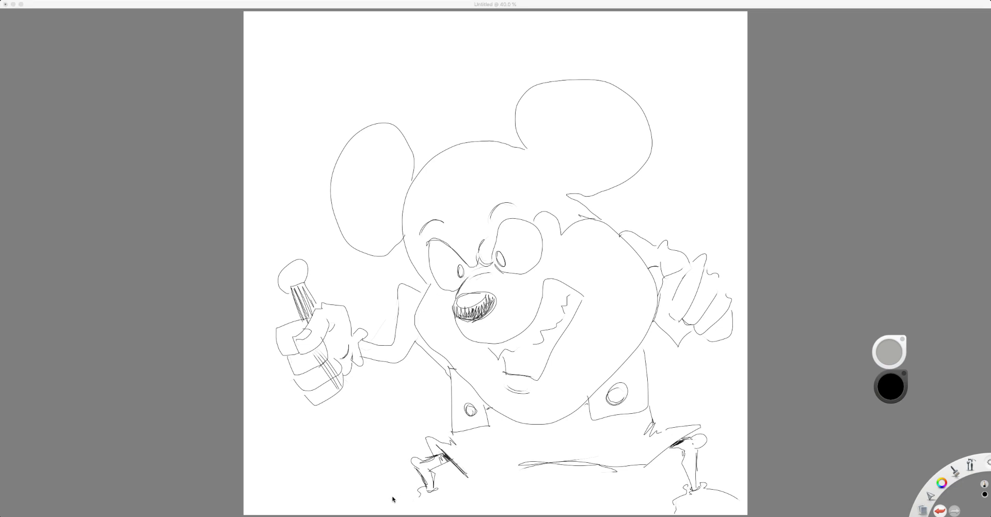
pyautogui.click(389, 442)
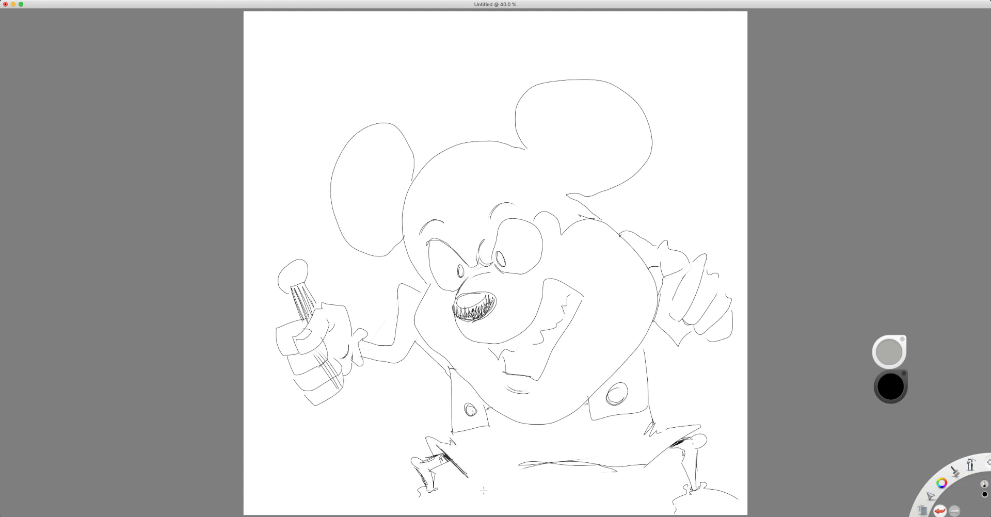
pyautogui.moveTo(437, 489)
pyautogui.mouseDown()
pyautogui.moveTo(446, 482)
pyautogui.moveTo(455, 494)
pyautogui.mouseUp()
# Step: Redraw the long finger of the raised right hand and reinforce the upper edge of the right eye
pyautogui.moveTo(695, 258)
pyautogui.mouseDown()
pyautogui.moveTo(665, 311)
pyautogui.moveTo(684, 322)
pyautogui.mouseUp()
pyautogui.moveTo(687, 269); pyautogui.dragTo(677, 275)
pyautogui.moveTo(500, 229); pyautogui.dragTo(508, 220)
# Step: Fill the left ear and the handle above the fist with thick black hatching strokes
pyautogui.moveTo(381, 131)
pyautogui.mouseDown()
pyautogui.moveTo(355, 145)
pyautogui.moveTo(385, 135)
pyautogui.moveTo(351, 186)
pyautogui.moveTo(383, 164)
pyautogui.moveTo(366, 207)
pyautogui.moveTo(371, 220)
pyautogui.moveTo(398, 206)
pyautogui.moveTo(400, 219)
pyautogui.moveTo(410, 183)
pyautogui.moveTo(397, 129)
pyautogui.moveTo(405, 170)
pyautogui.moveTo(378, 134)
pyautogui.moveTo(379, 205)
pyautogui.moveTo(365, 223)
pyautogui.moveTo(348, 216)
pyautogui.moveTo(366, 241)
pyautogui.moveTo(361, 232)
pyautogui.moveTo(377, 231)
pyautogui.moveTo(372, 193)
pyautogui.moveTo(385, 186)
pyautogui.moveTo(402, 199)
pyautogui.moveTo(404, 170)
pyautogui.mouseUp()
pyautogui.moveTo(406, 185)
pyautogui.mouseDown()
pyautogui.moveTo(345, 166)
pyautogui.moveTo(343, 209)
pyautogui.moveTo(345, 156)
pyautogui.moveTo(338, 208)
pyautogui.moveTo(356, 151)
pyautogui.moveTo(342, 203)
pyautogui.moveTo(357, 163)
pyautogui.moveTo(352, 216)
pyautogui.moveTo(361, 200)
pyautogui.moveTo(388, 225)
pyautogui.mouseUp()
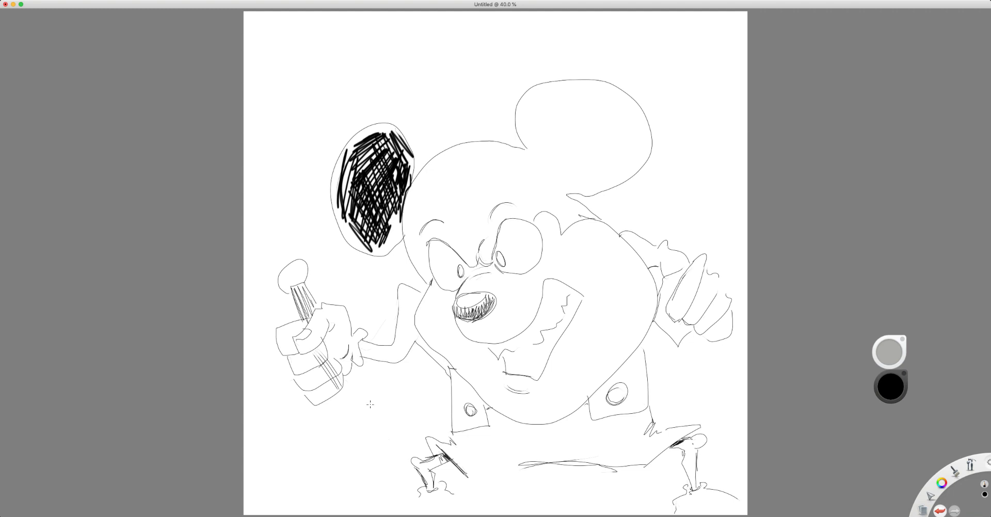
pyautogui.moveTo(295, 290)
pyautogui.mouseDown()
pyautogui.moveTo(307, 320)
pyautogui.moveTo(296, 292)
pyautogui.moveTo(308, 319)
pyautogui.moveTo(298, 294)
pyautogui.moveTo(312, 307)
pyautogui.moveTo(316, 285)
pyautogui.moveTo(319, 310)
pyautogui.moveTo(300, 279)
pyautogui.moveTo(289, 293)
pyautogui.moveTo(307, 323)
pyautogui.moveTo(312, 313)
pyautogui.moveTo(293, 294)
pyautogui.mouseUp()
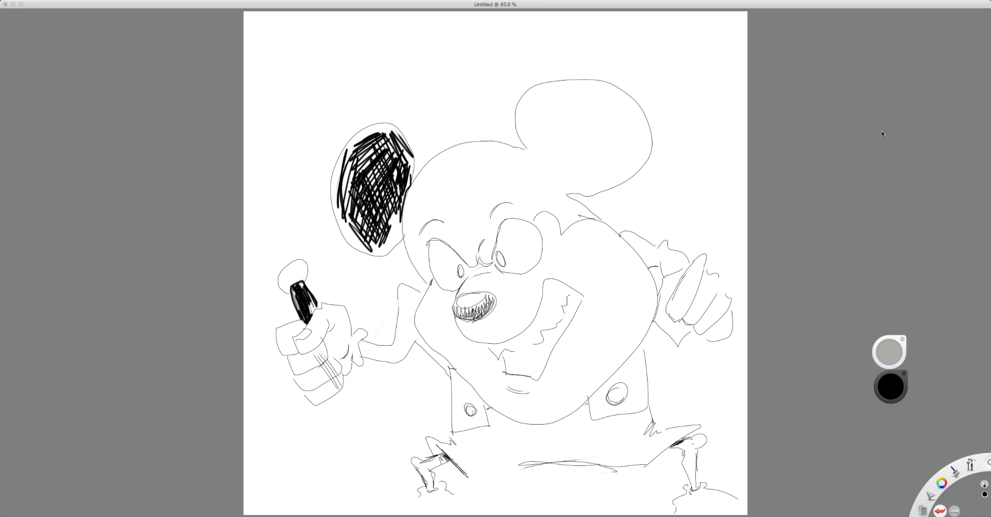
# Step: Draw the knife's guard and pointed blade below the left fist, and reinforce the fist's lower edge
pyautogui.moveTo(353, 379)
pyautogui.mouseDown()
pyautogui.moveTo(371, 368)
pyautogui.moveTo(355, 382)
pyautogui.moveTo(359, 406)
pyautogui.moveTo(341, 394)
pyautogui.moveTo(344, 410)
pyautogui.moveTo(361, 448)
pyautogui.moveTo(397, 475)
pyautogui.moveTo(398, 434)
pyautogui.moveTo(370, 394)
pyautogui.moveTo(358, 383)
pyautogui.moveTo(334, 401)
pyautogui.mouseUp()
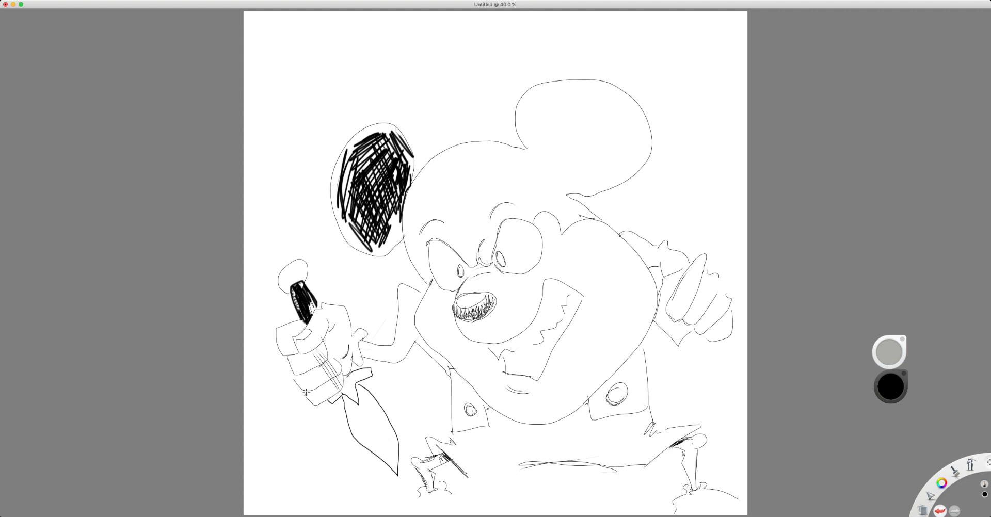
pyautogui.moveTo(306, 396); pyautogui.dragTo(312, 404)
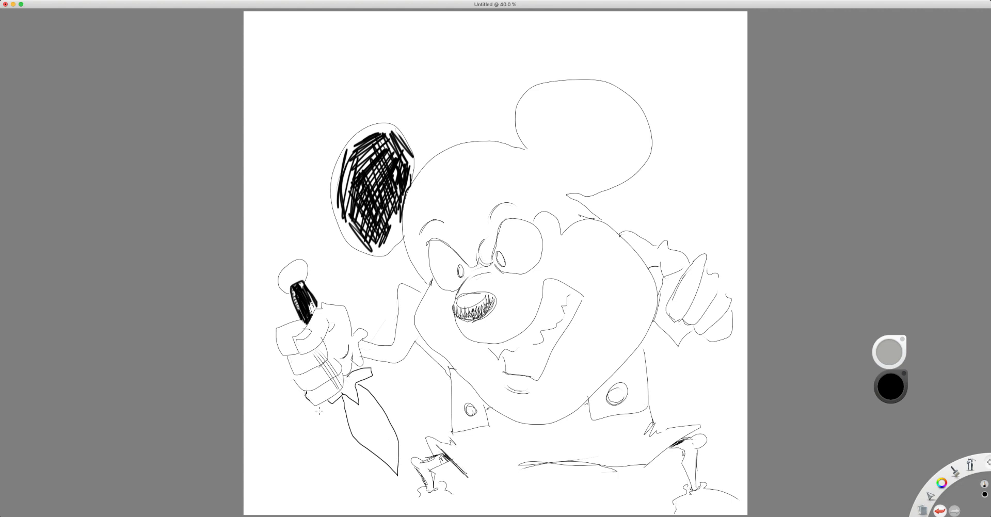